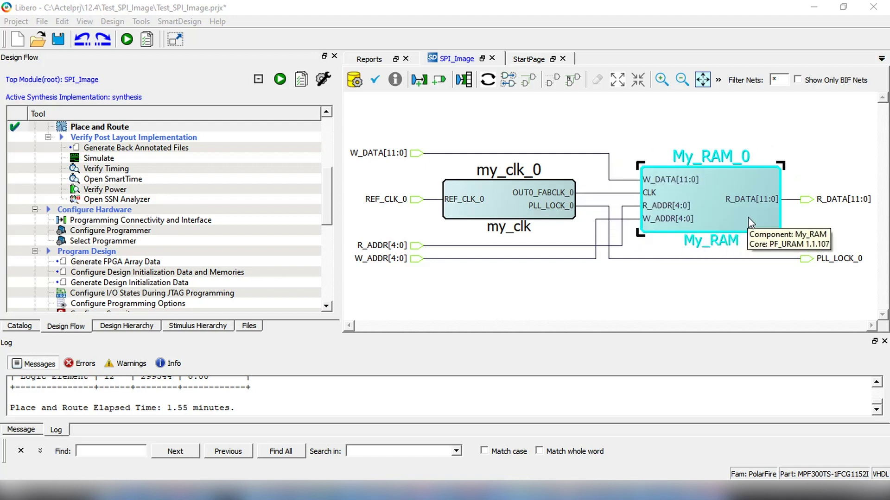
Run Generate FPGA Array Data for the SPI_Image design, continuing without all IOs assigned and locked
left_click(725, 212)
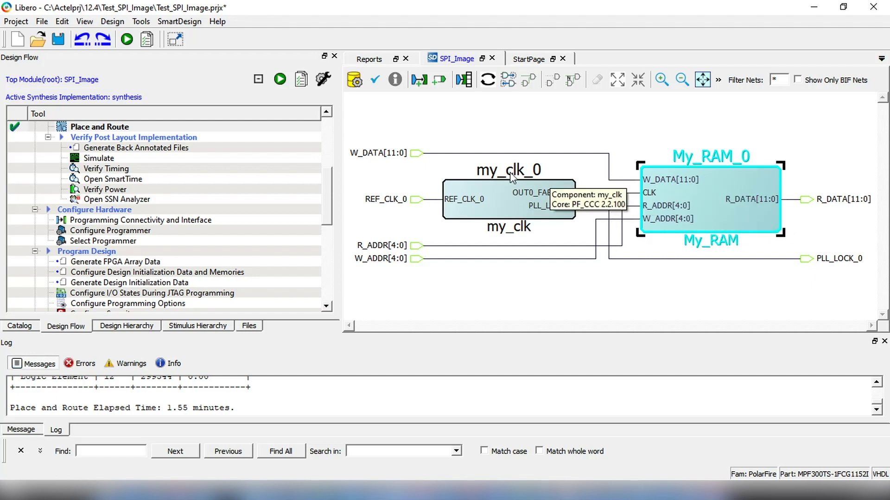
left_click(103, 129)
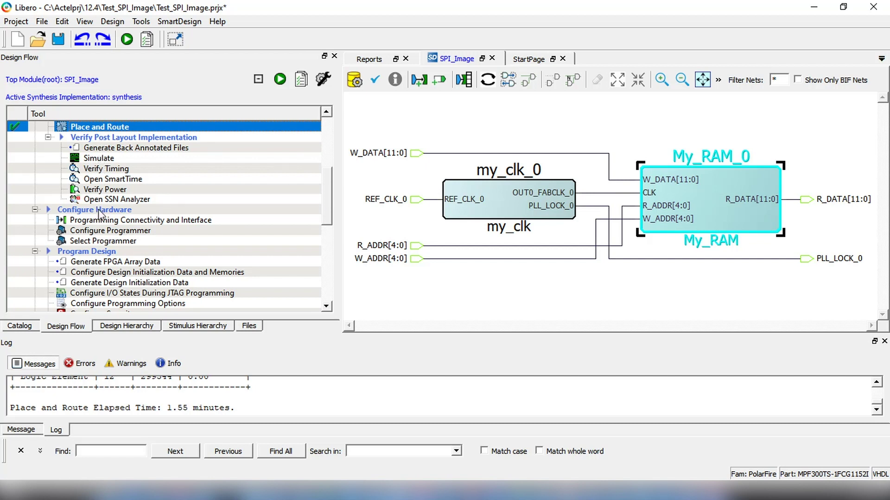
left_click(93, 263)
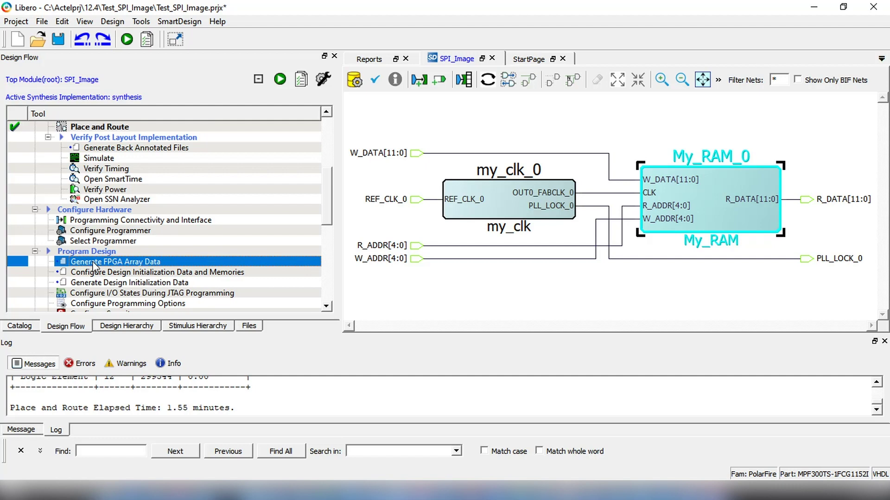
double_click(94, 267)
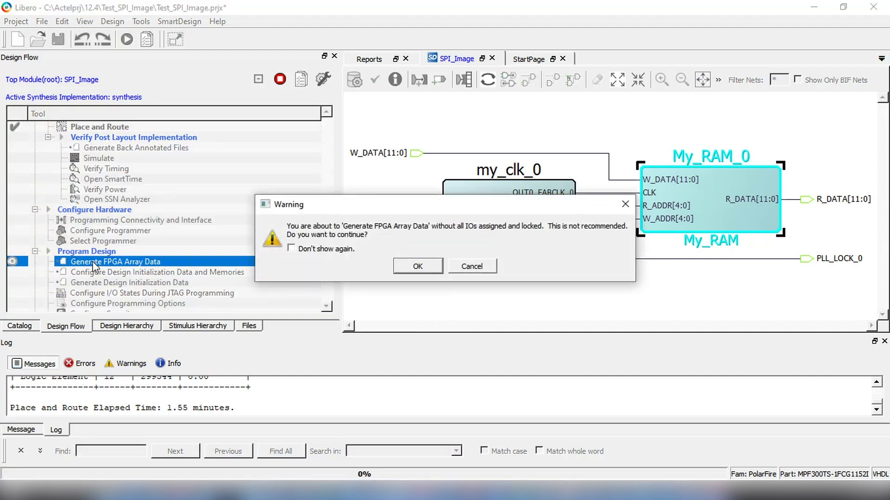
left_click(418, 267)
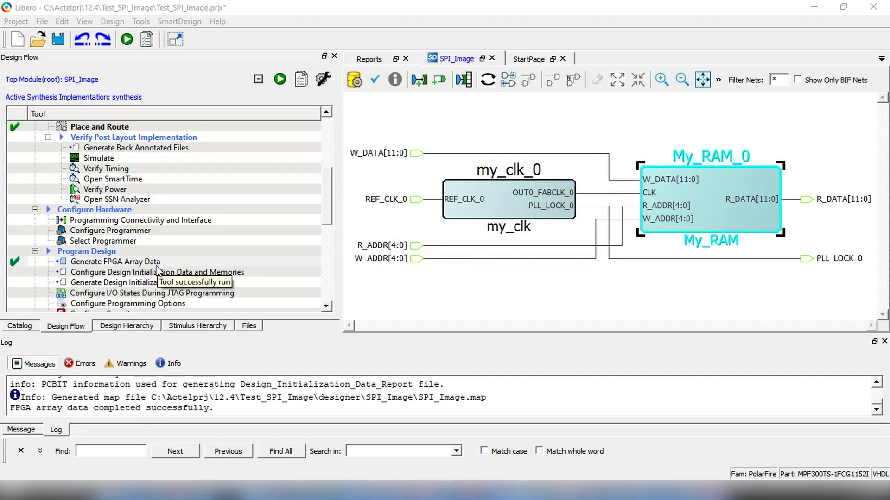
In the design and memory initialization settings, set all fabric RAM clients to initialize from SPI-Flash and apply the change
left_click(105, 273)
double_click(110, 271)
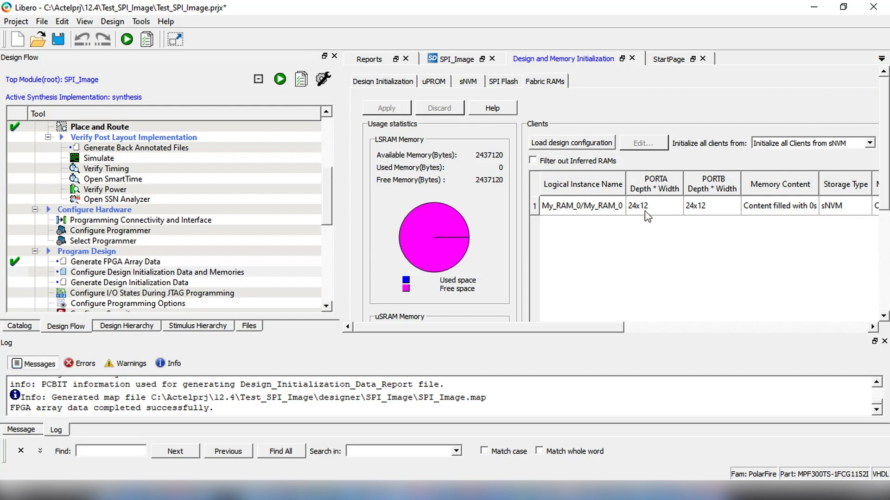
left_click_drag(607, 327, 662, 338)
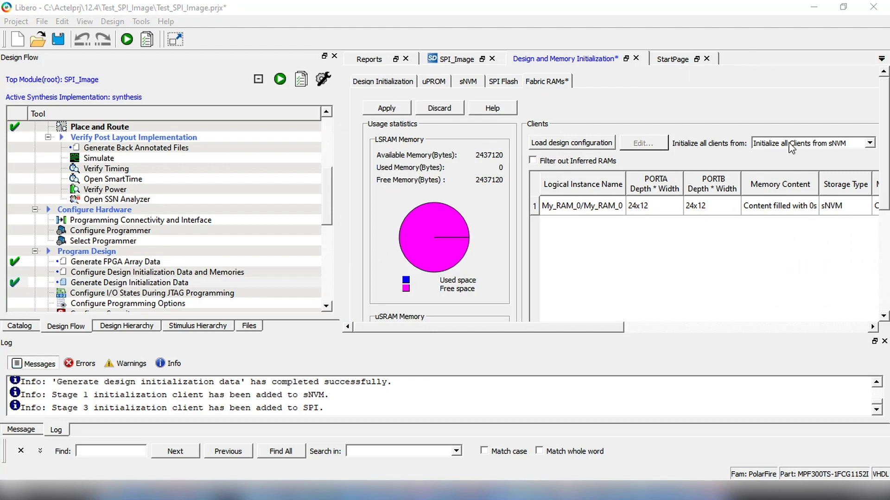
left_click(869, 143)
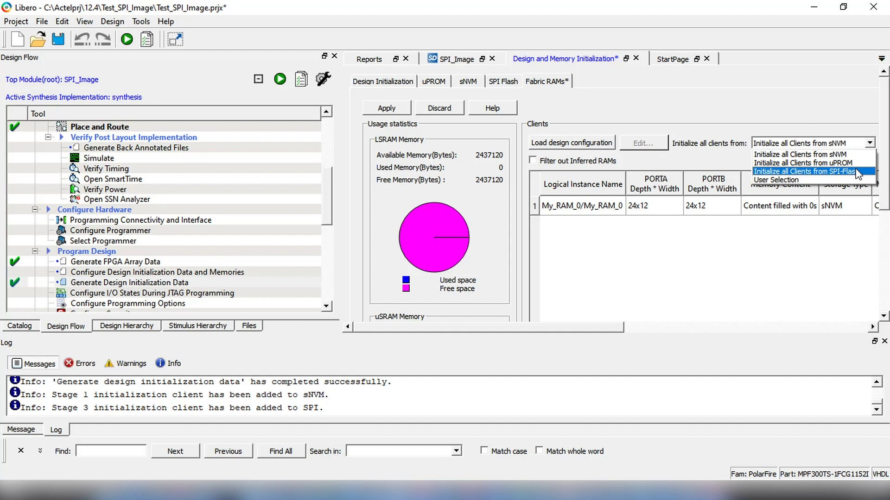
left_click(858, 172)
left_click(395, 109)
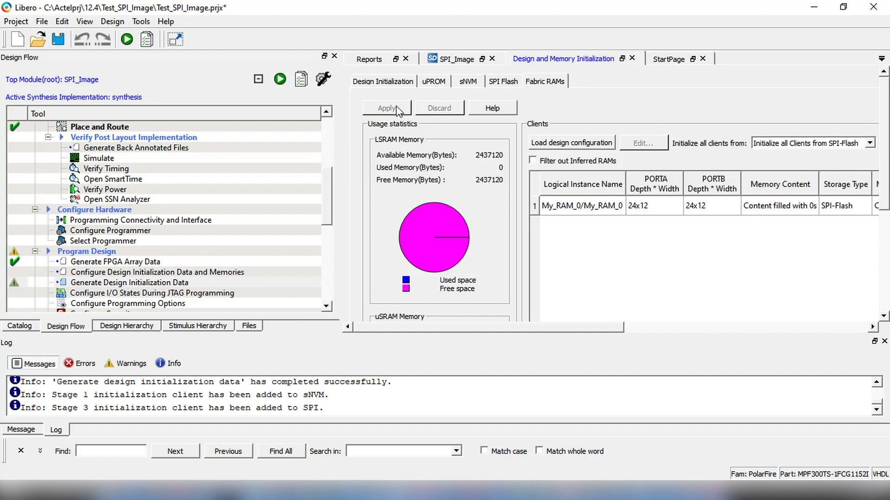
Generate the design initialization data and reopen the configuration of design initialization data and memories
left_click(105, 283)
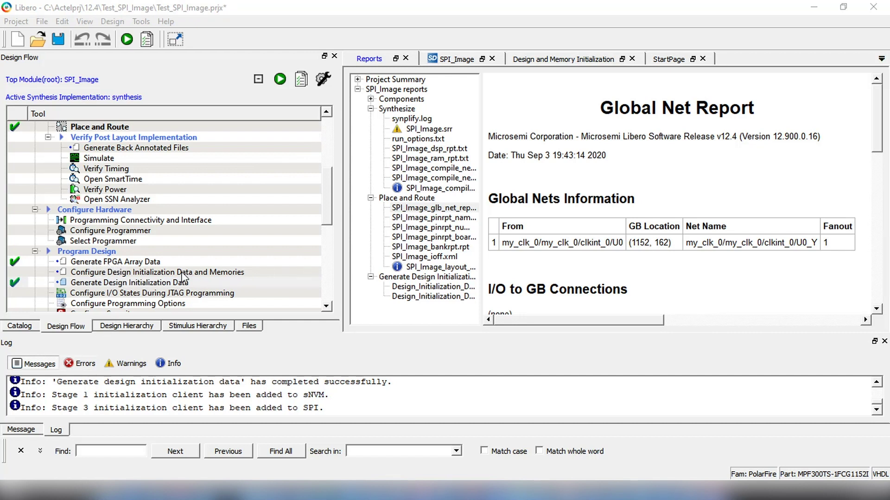
left_click(137, 273)
double_click(137, 272)
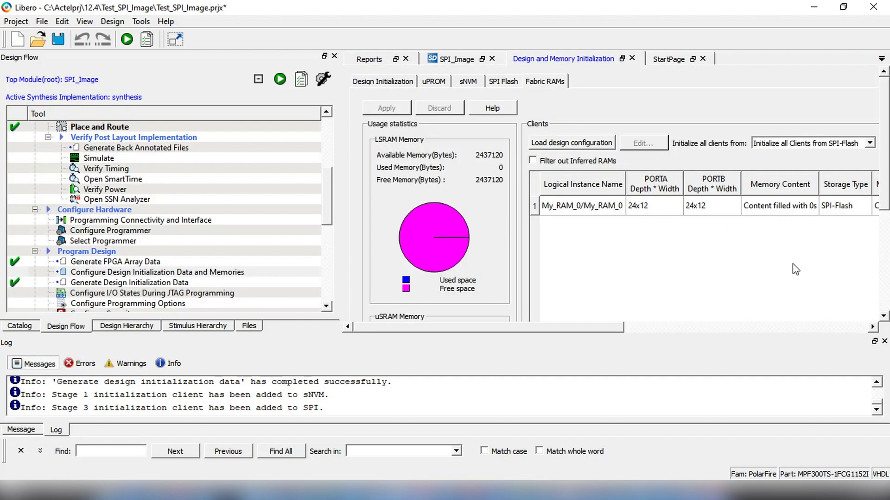
Examine the initialization client's entry and addresses in the SPI Flash settings and the stages of the design initialization specification
left_click(501, 84)
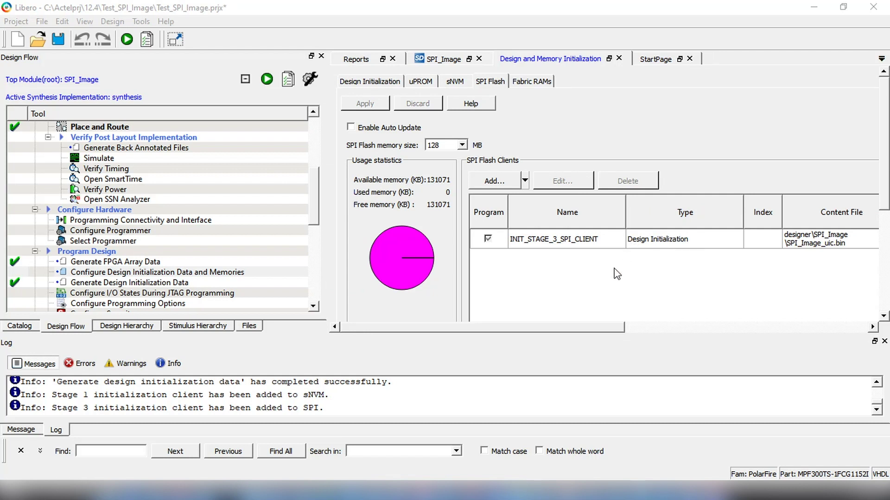
left_click_drag(575, 326, 677, 326)
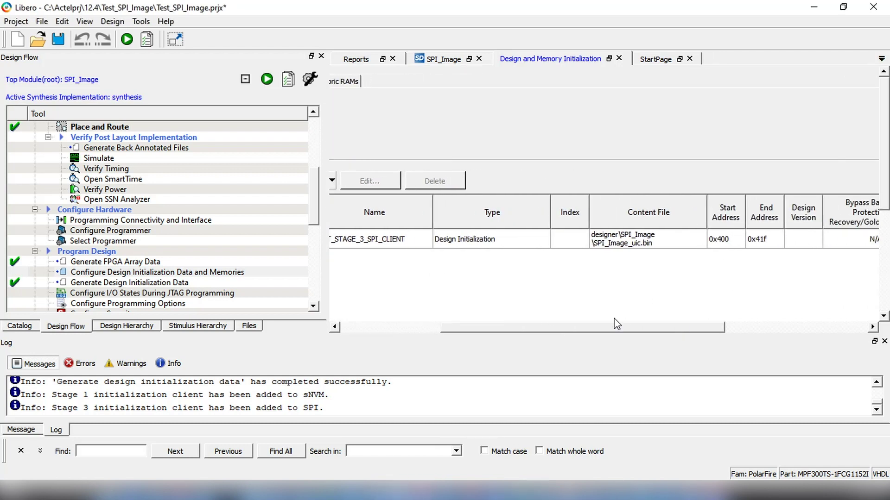
left_click_drag(610, 329, 435, 328)
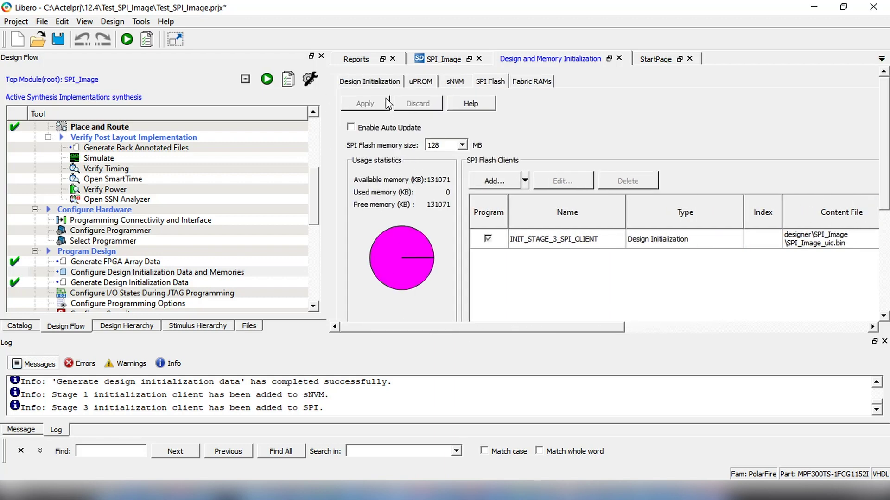
left_click(363, 85)
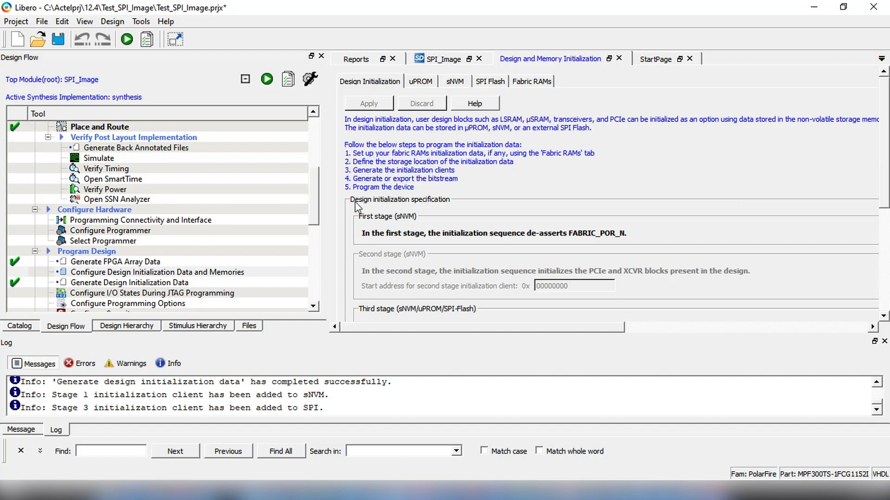
scroll(441, 235, "down", 3)
scroll(541, 272, "down", 1)
scroll(540, 167, "up", 2)
scroll(538, 157, "up", 2)
Start a new SPI bitstream client for Recovery/Golden in the SPI Flash settings, using golden_image_v0.spi as its content
left_click(481, 82)
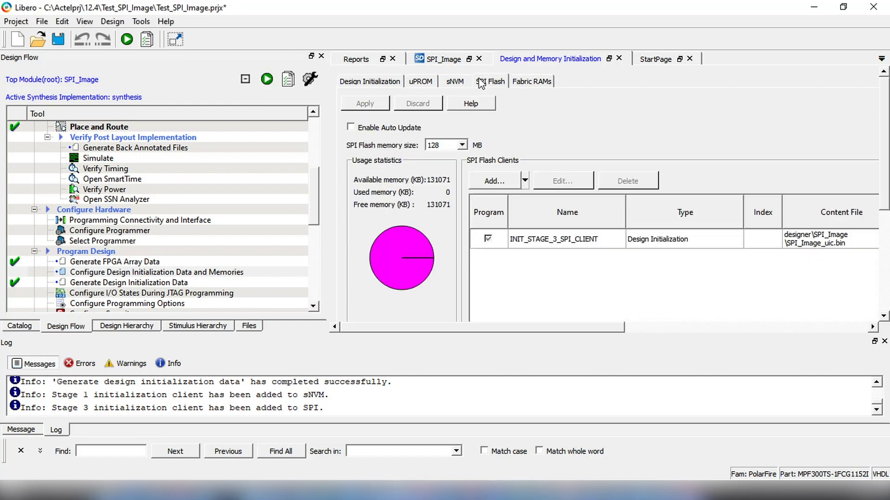
left_click(526, 180)
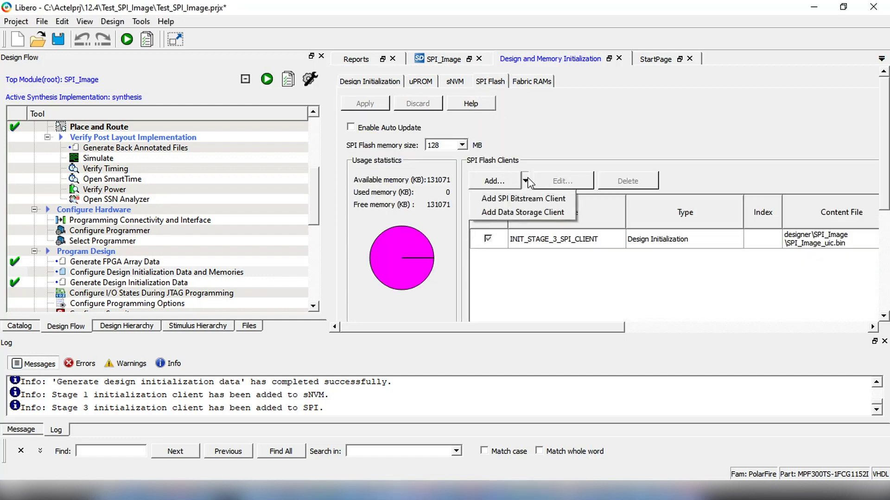
left_click(527, 198)
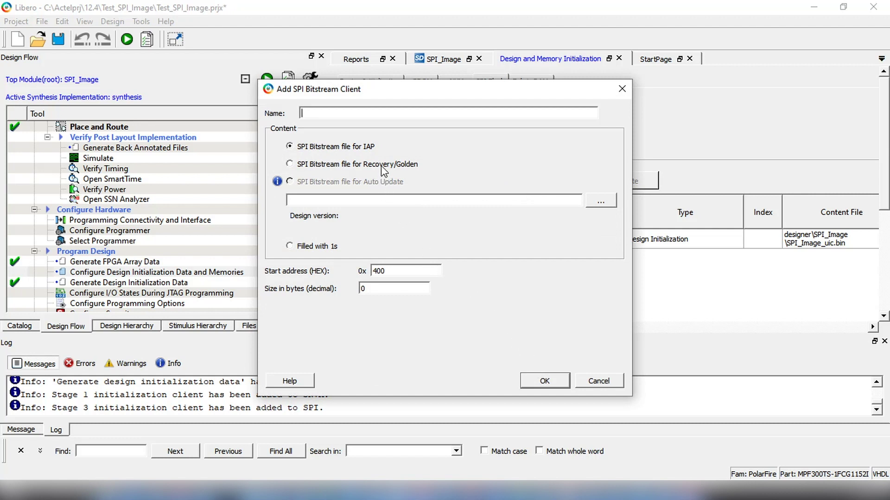
left_click(601, 203)
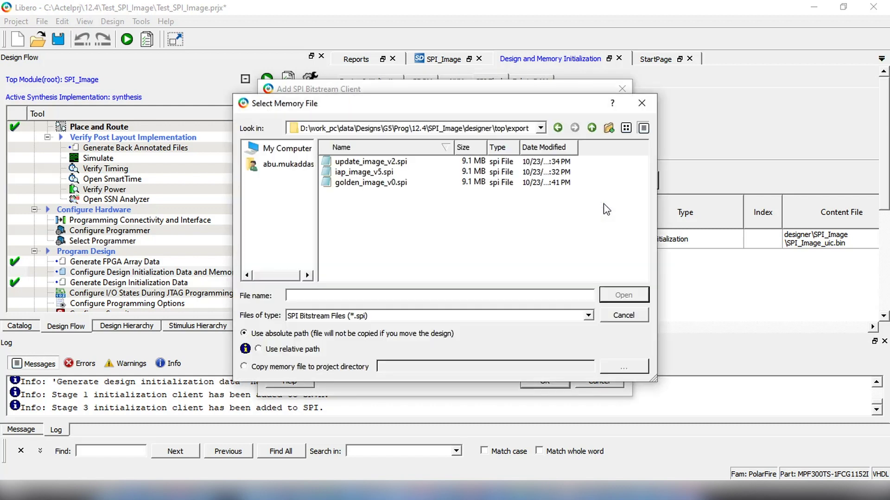
left_click(394, 183)
left_click(621, 296)
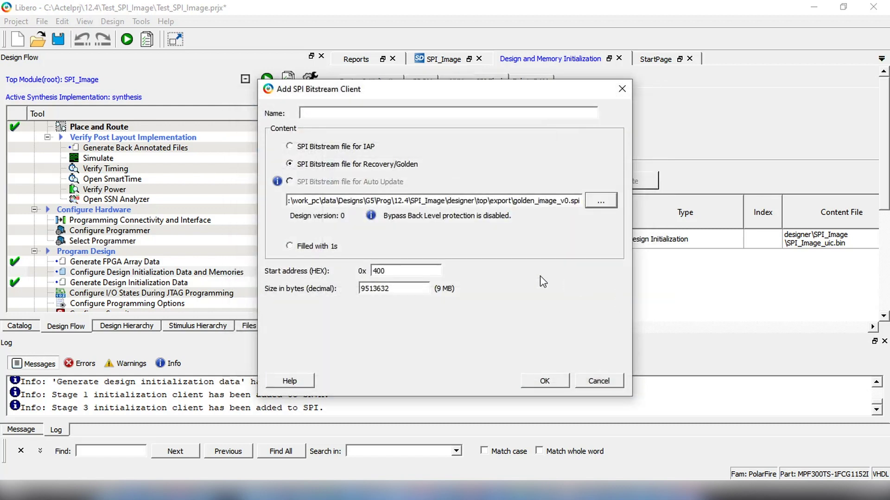
Name the golden bitstream client golden1, give it a start address just past the initialization client, and add it
left_click_drag(391, 271, 371, 271)
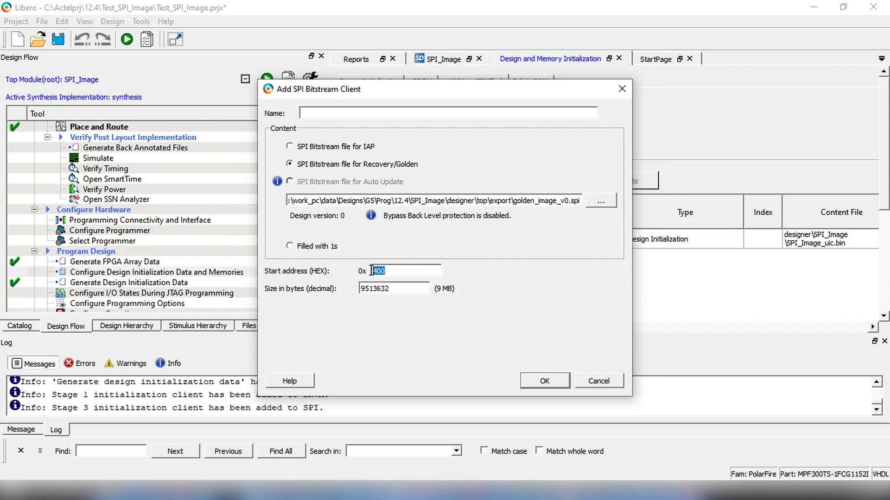
type("42")
left_click(333, 113)
type("gol")
left_click(543, 379)
Start another SPI bitstream client for IAP, using iap_image_v5.spi as its content
left_click(515, 181)
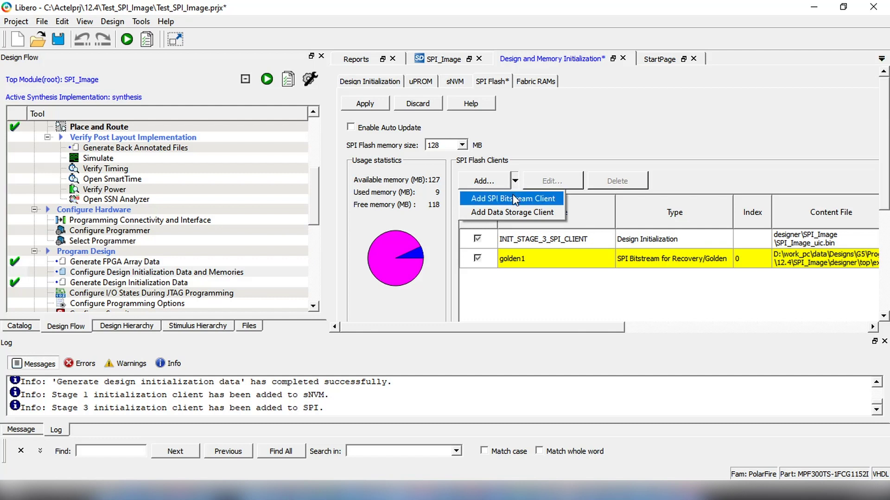
left_click(512, 197)
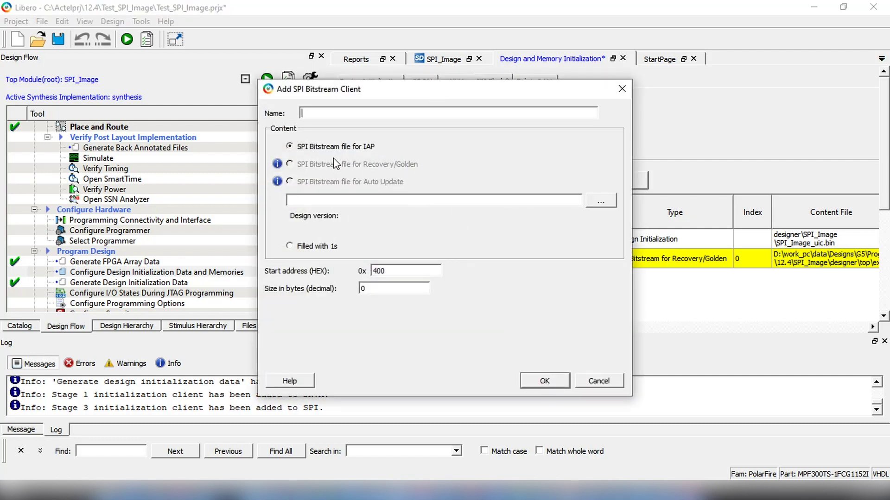
left_click(600, 202)
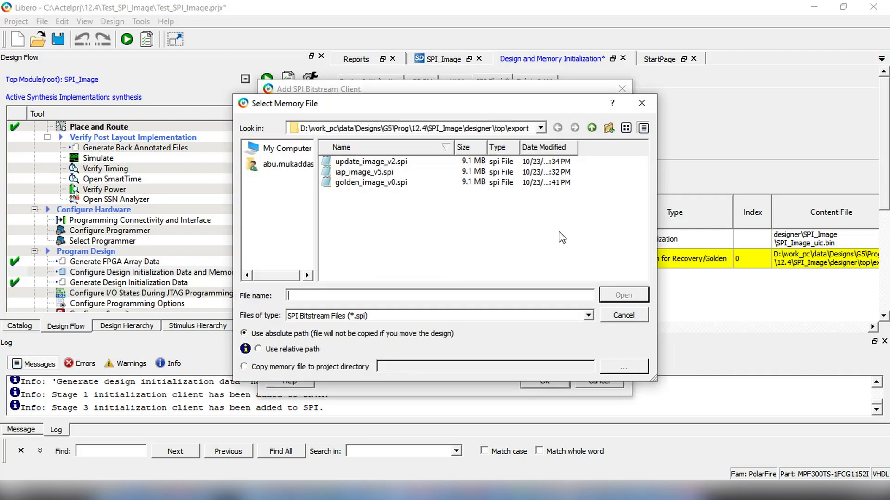
left_click(377, 172)
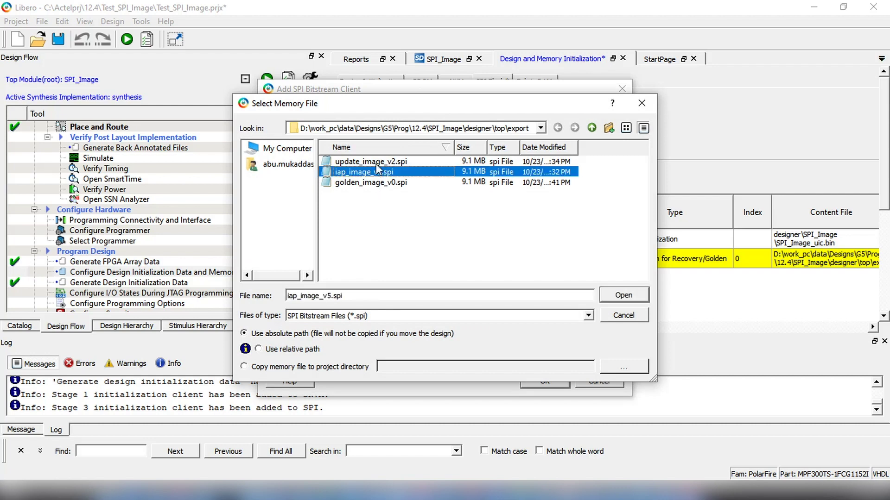
left_click(605, 297)
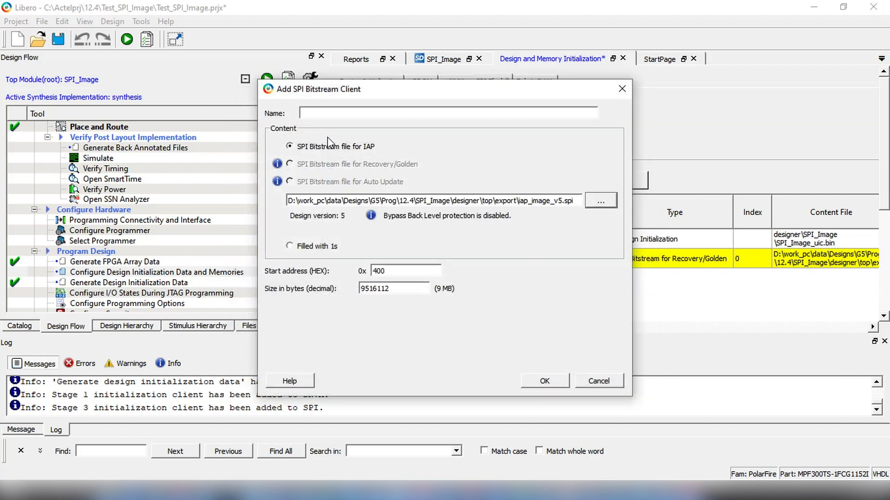
Name the IAP bitstream client ipa1, set its hexadecimal start address to 912ec0, and add it
left_click(336, 114)
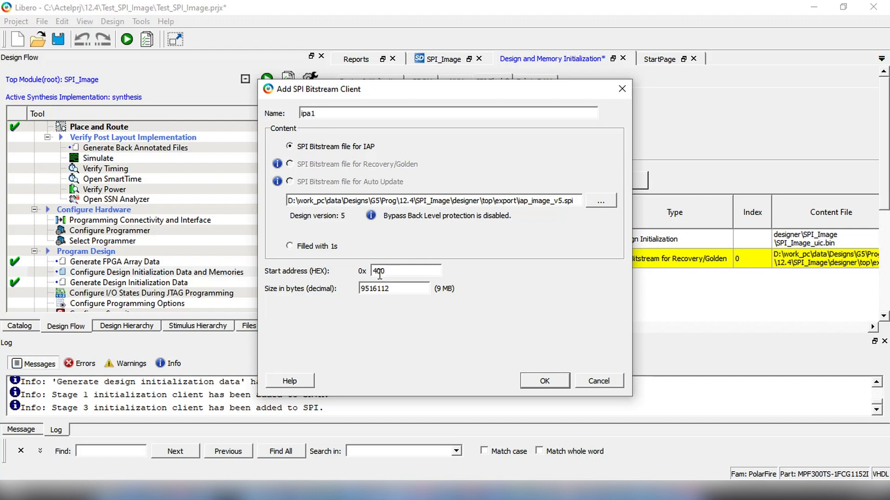
left_click_drag(392, 273, 354, 268)
type("912ec0")
left_click(530, 383)
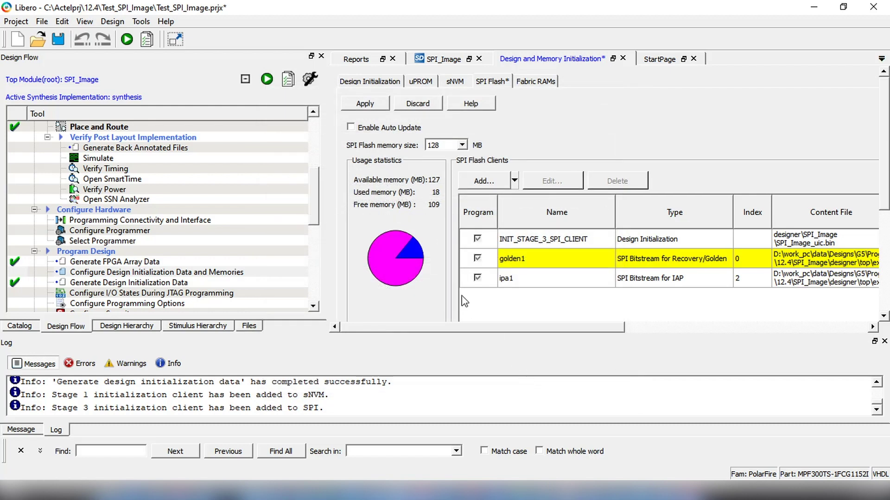
Enable Auto Update and load update_image_v2.spi into a new SPI bitstream client
left_click(352, 130)
left_click(516, 182)
left_click(517, 200)
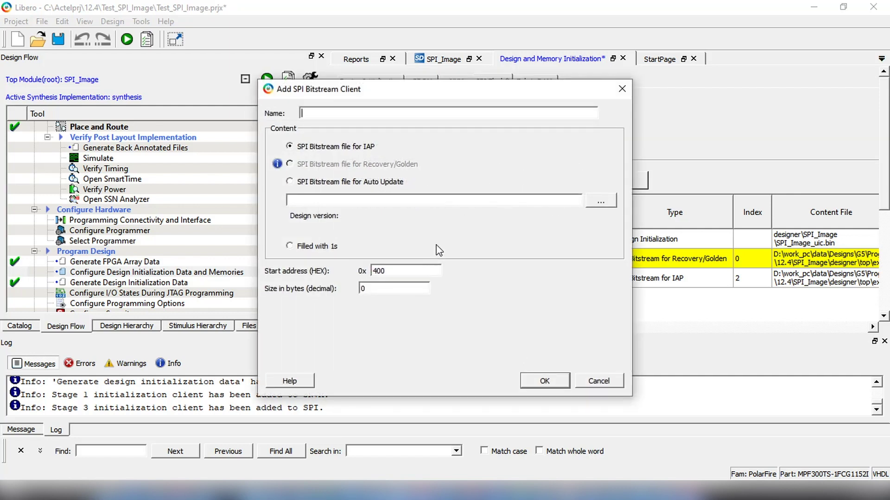
left_click(599, 201)
left_click(371, 162)
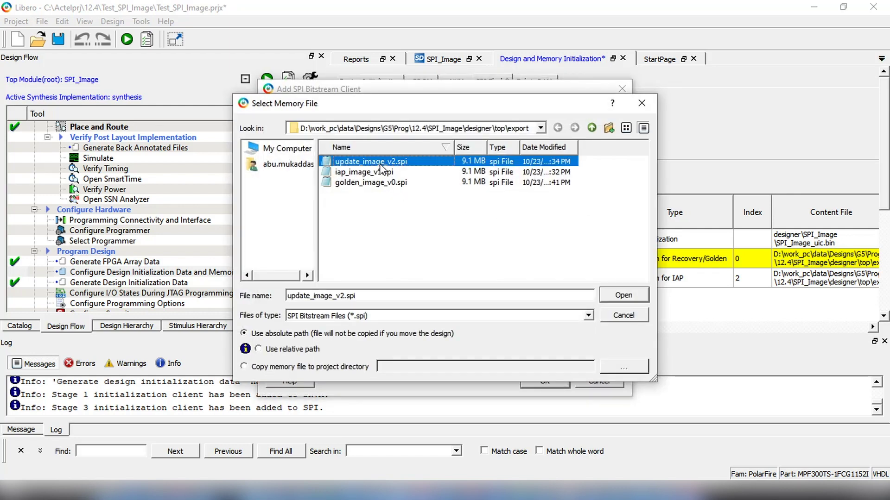
left_click(624, 295)
Name the new client update1, make it an Auto Update bitstream with its own start address, and add it
left_click(405, 119)
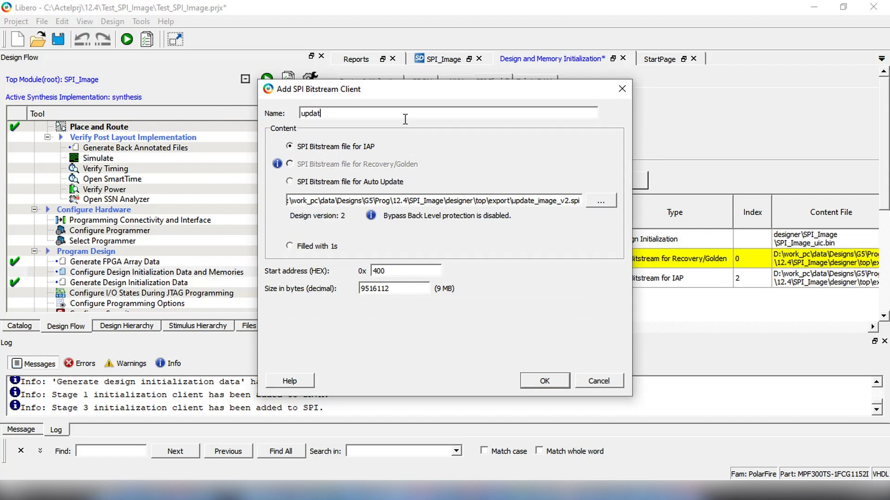
type("update1")
left_click(364, 182)
left_click_drag(397, 270, 341, 270)
type("1")
left_click(537, 381)
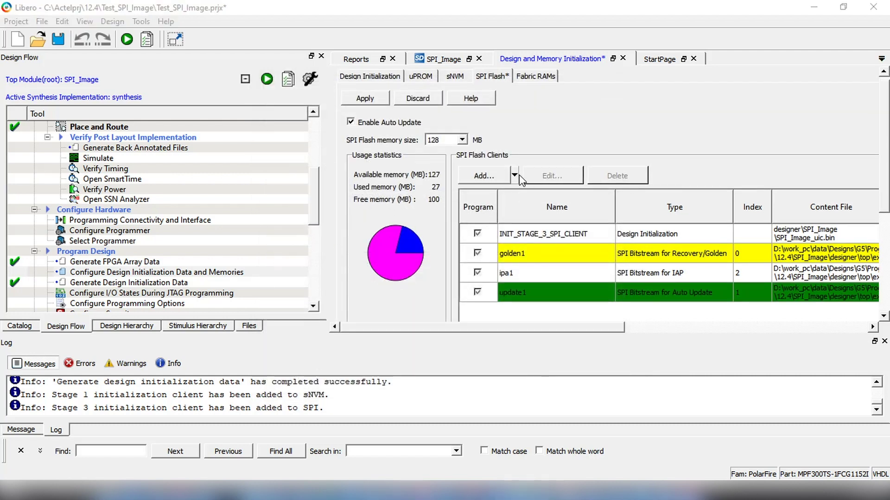
Start a data storage client named data1, using the Intel-Hex memory file application.hex as its content
left_click(515, 175)
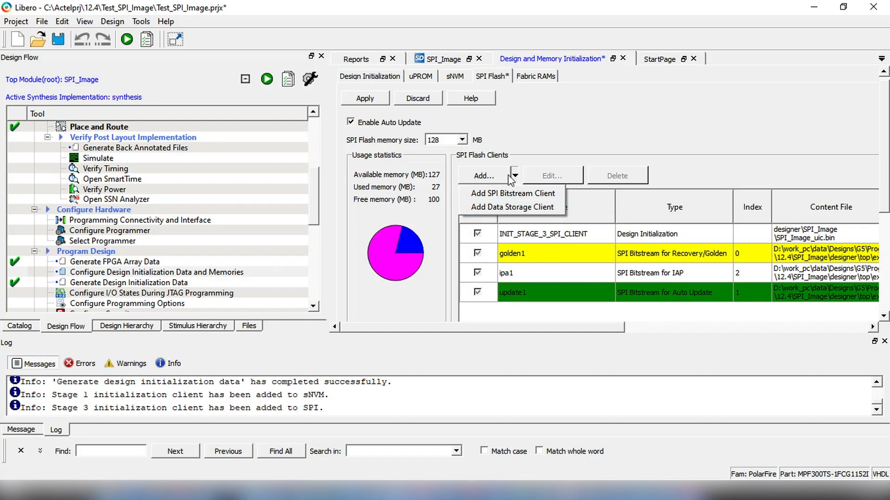
left_click(511, 209)
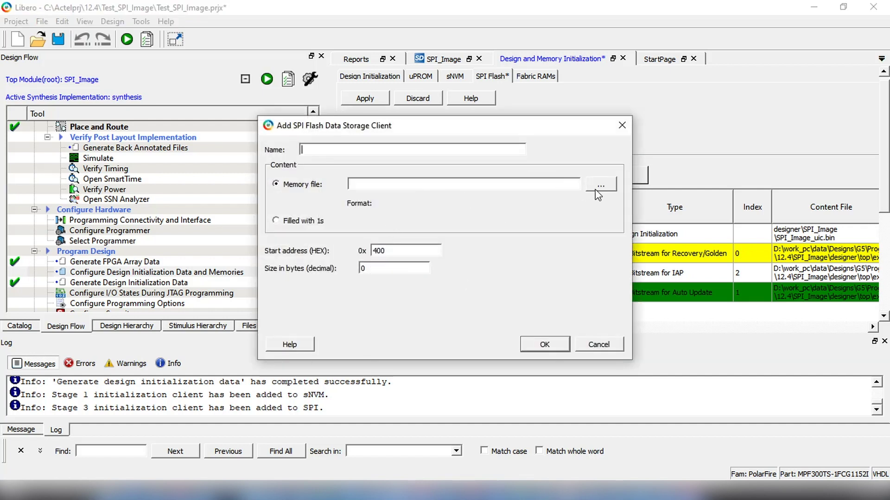
left_click(601, 186)
left_click(367, 161)
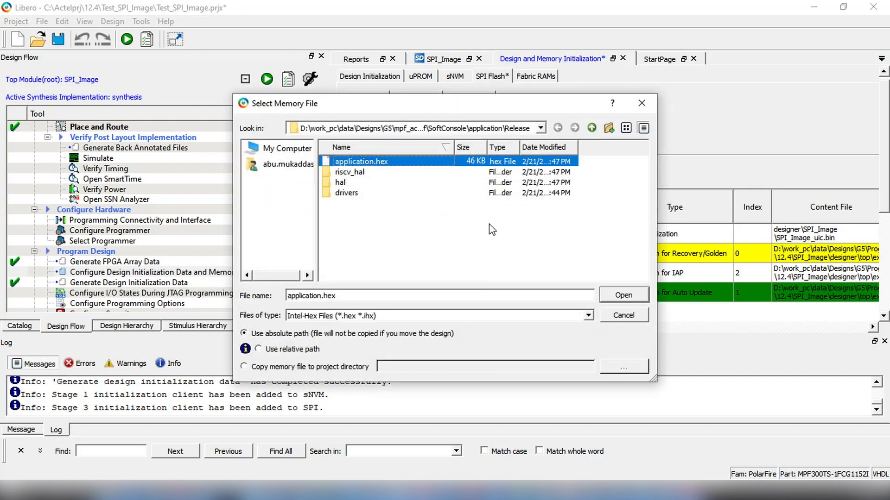
left_click(623, 295)
left_click(352, 147)
type("data1")
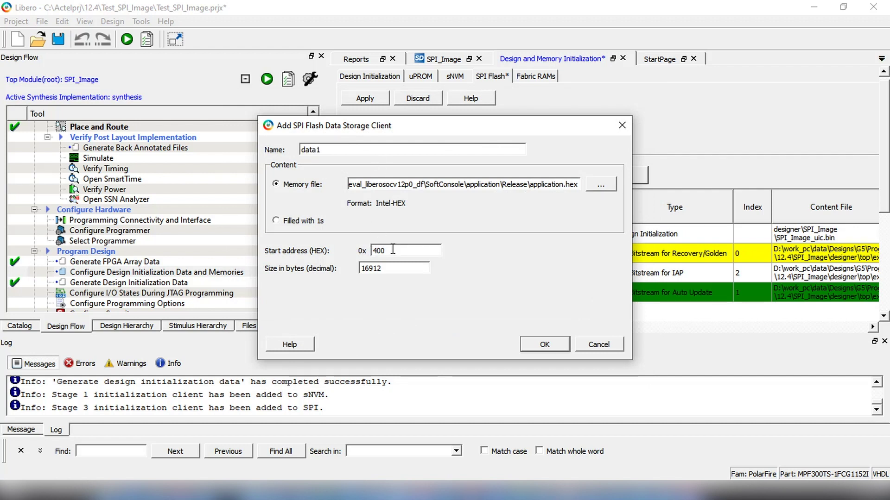
Give the data1 client its own hexadecimal start address and add it, then apply and close the SPI Flash configuration
left_click_drag(392, 251, 357, 249)
type("1")
left_click(544, 344)
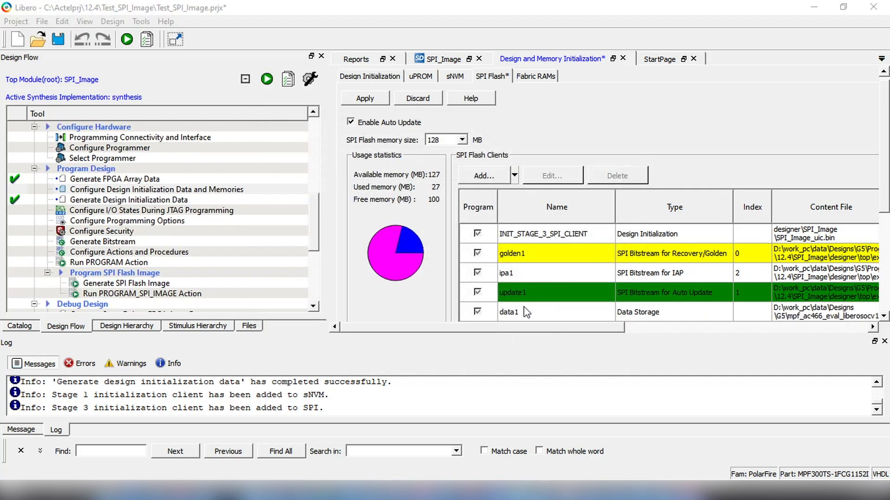
left_click(370, 99)
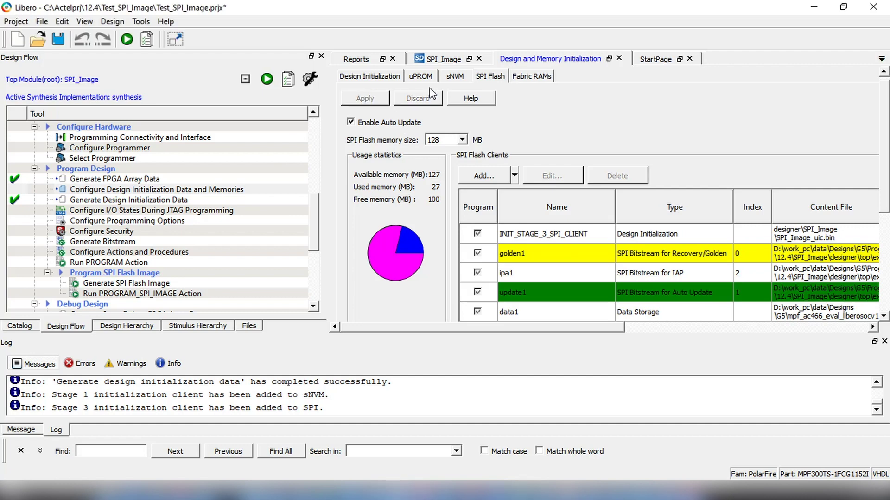
left_click(619, 59)
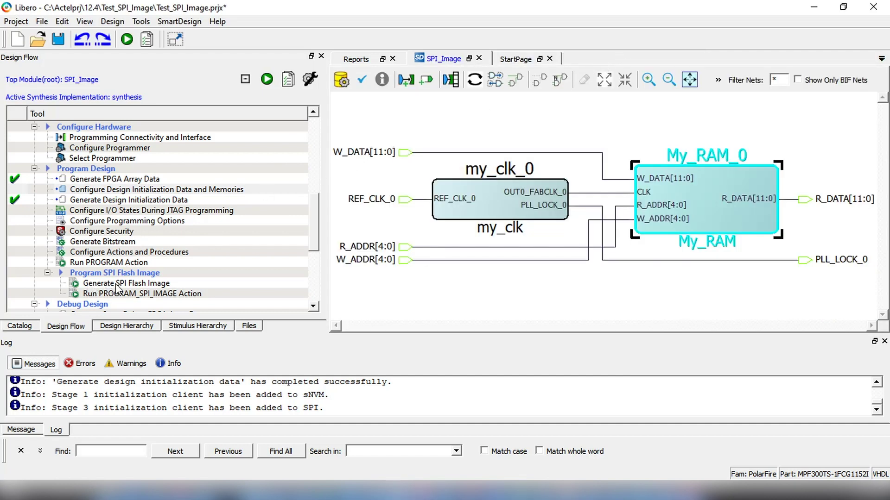
Generate the SPI Flash image and program it into the flash by running the PROGRAM_SPI_IMAGE action
left_click(131, 286)
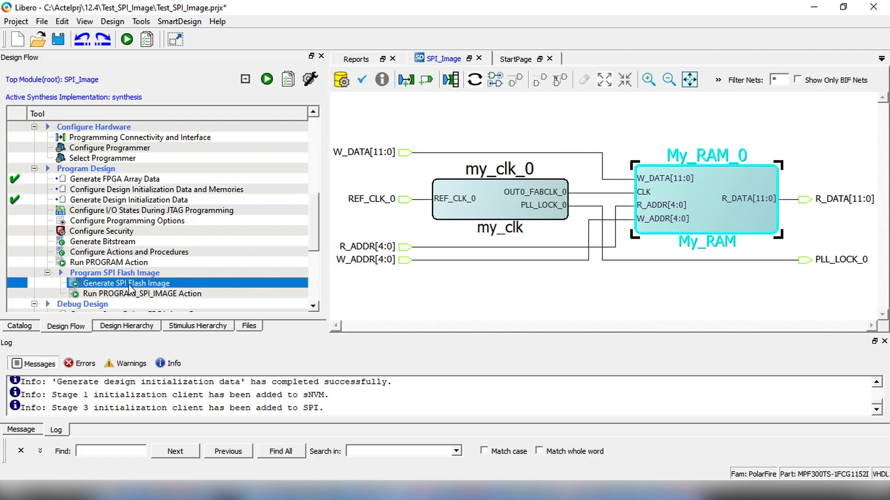
double_click(129, 287)
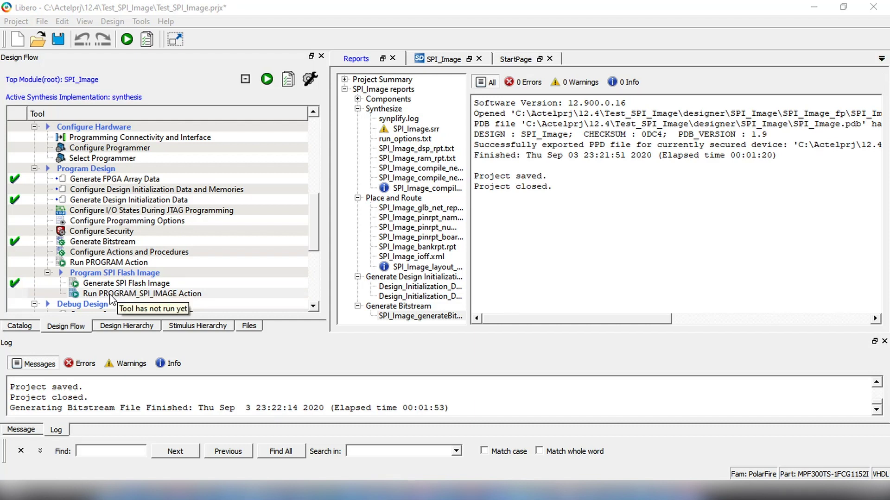
left_click(104, 295)
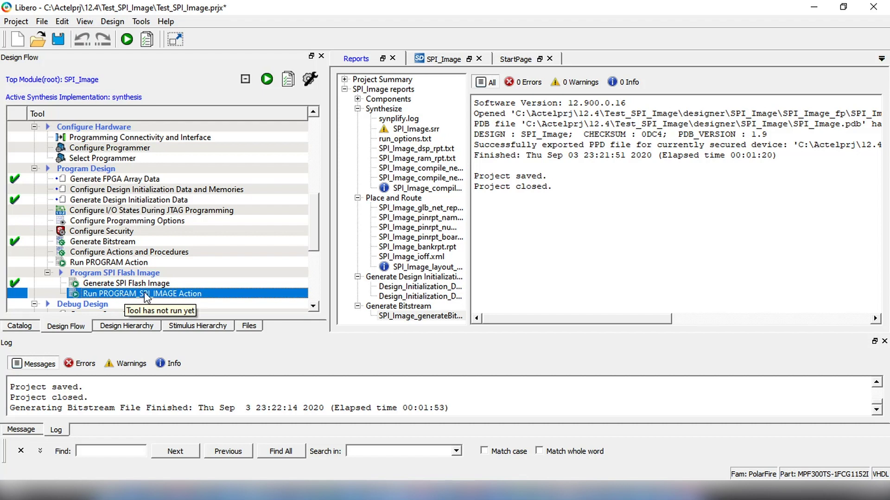
double_click(139, 295)
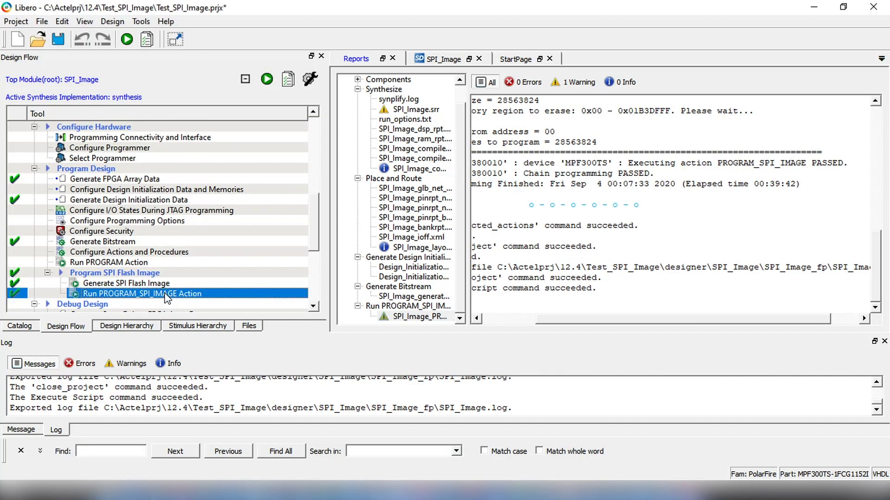